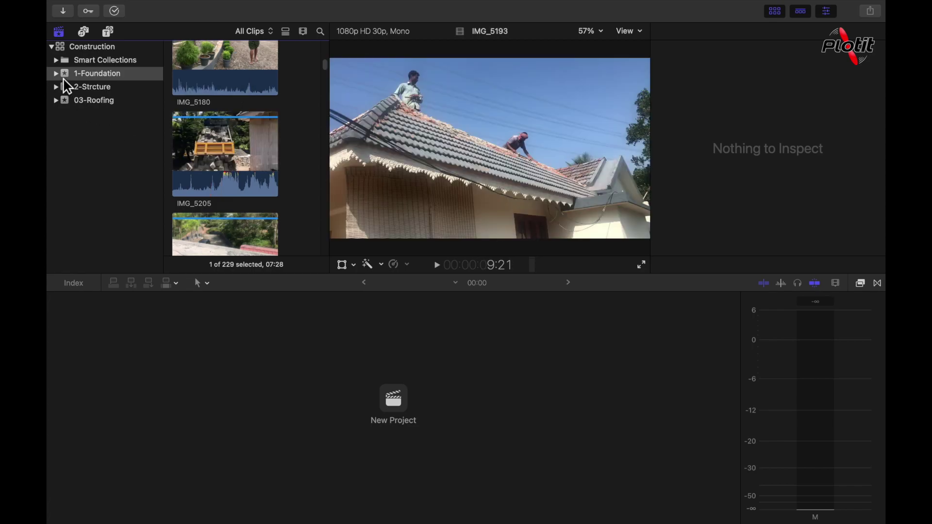
# - Expand the 1-Foundation event and scroll through its keyword collections
pyautogui.click(58, 76)
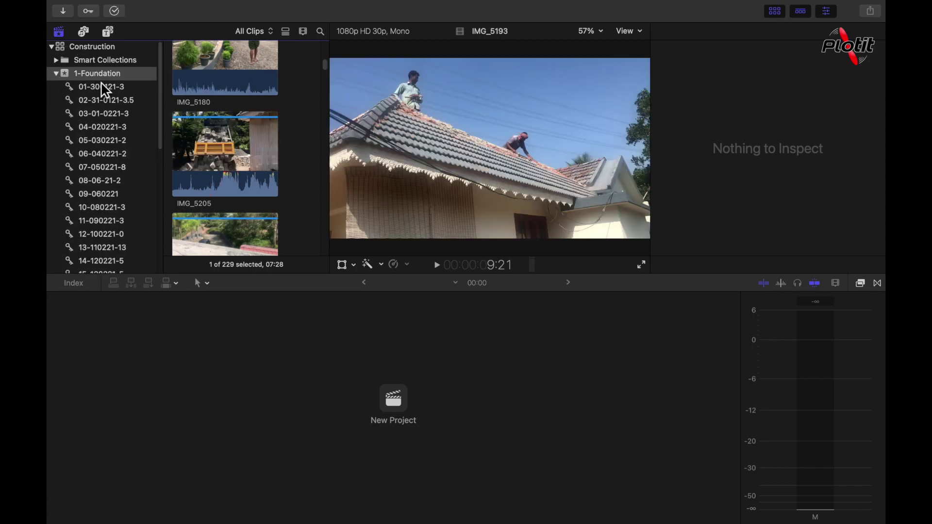
pyautogui.scroll(-10, 111, 144)
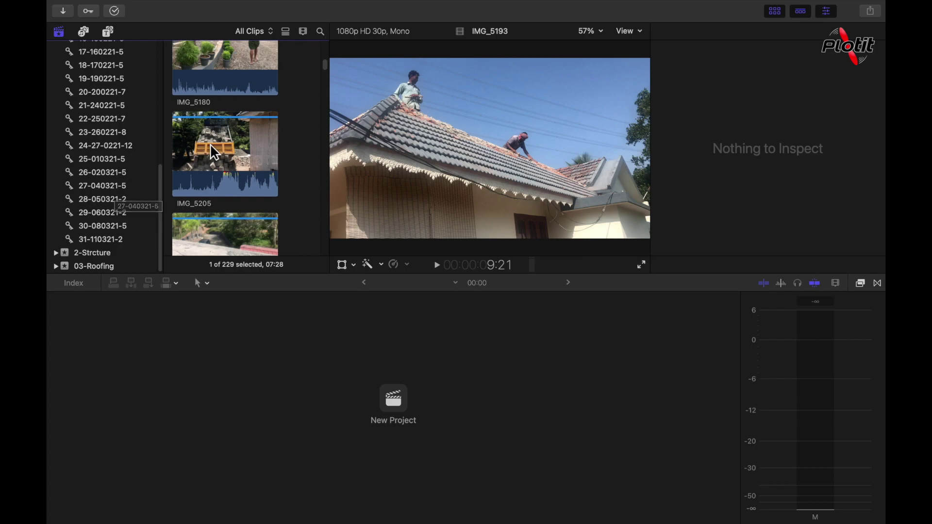
# - Open keyword collection 21-240221-5 and select clip IMG_5377
pyautogui.click(116, 110)
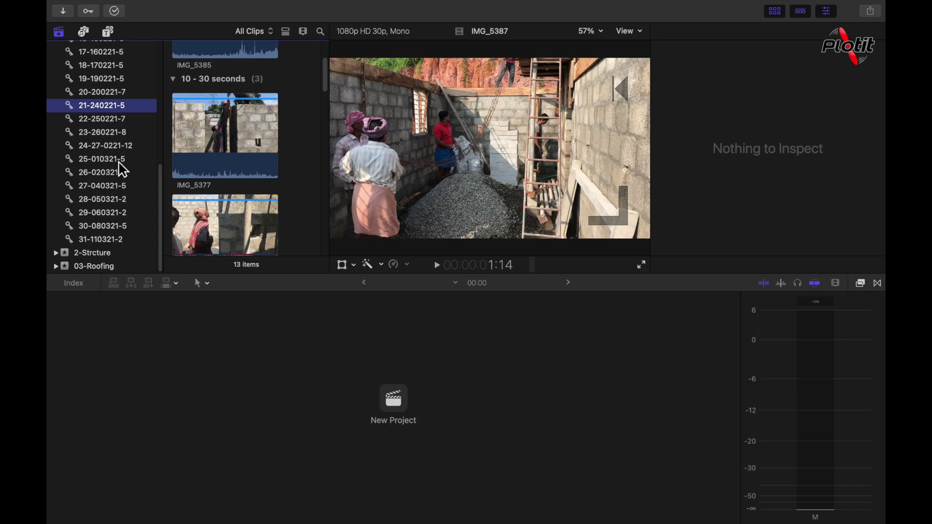
pyautogui.click(218, 131)
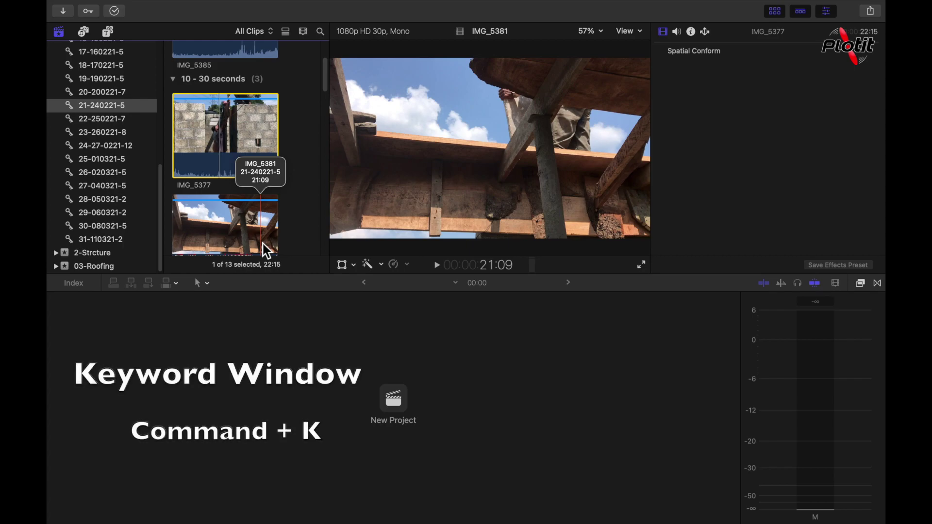
# - Add the new keyword 'good take' to clip IMG_5377 with Command+K
pyautogui.press('super+k')
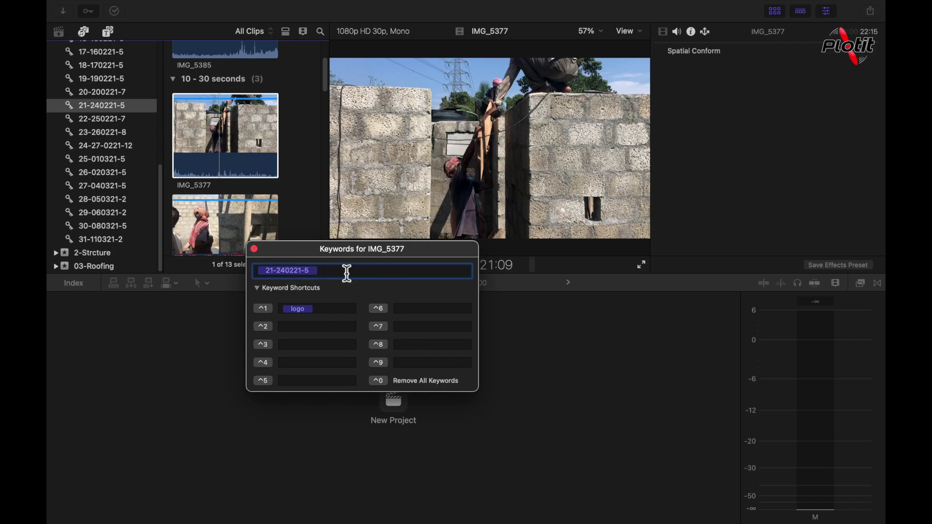
pyautogui.write('good take')
pyautogui.press('Return')
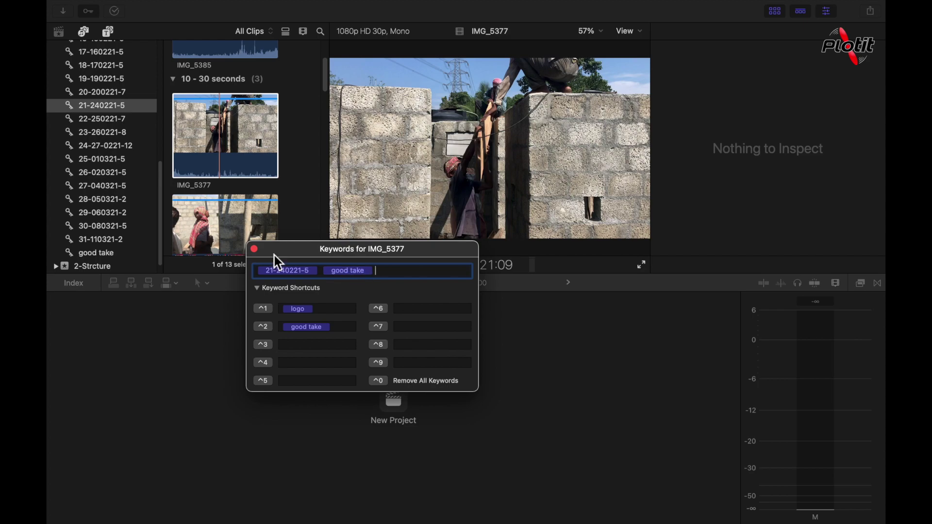
pyautogui.click(254, 248)
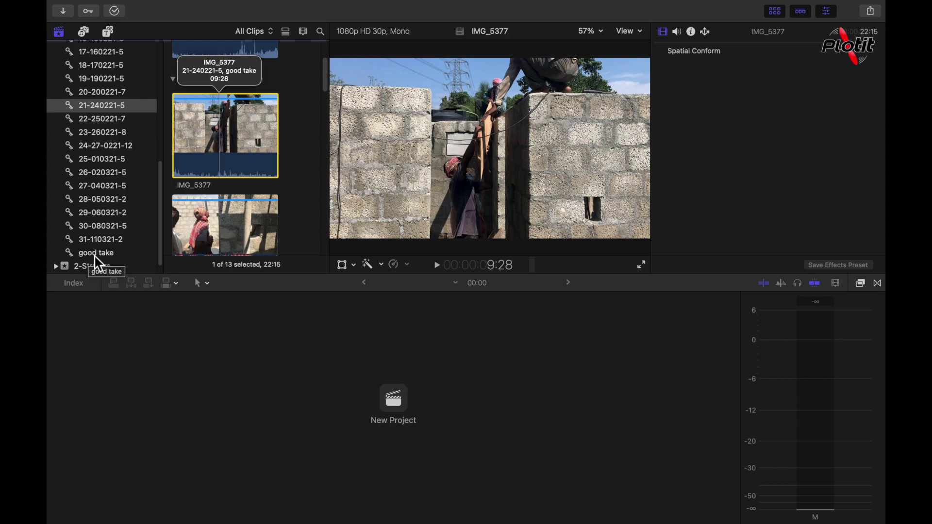
# - Confirm the good take collection holds IMG_5377 and review its keywords
pyautogui.click(108, 253)
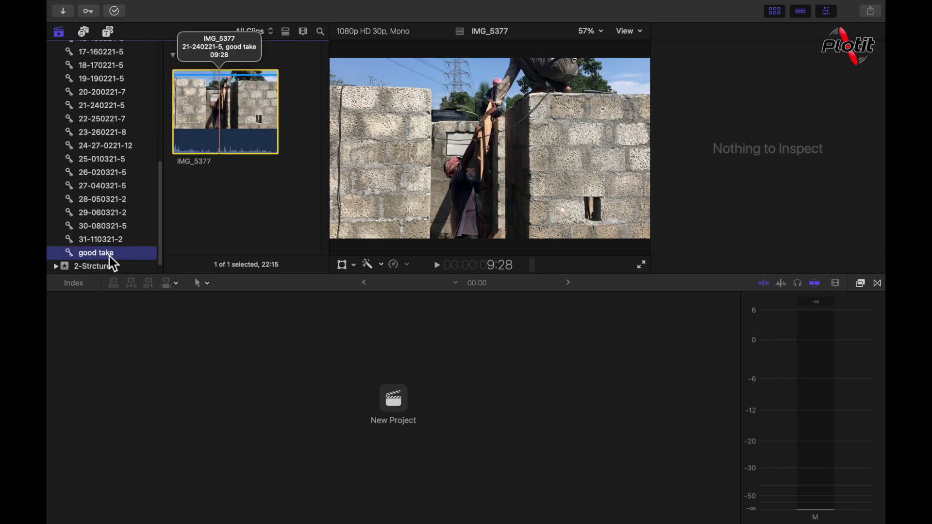
pyautogui.click(213, 103)
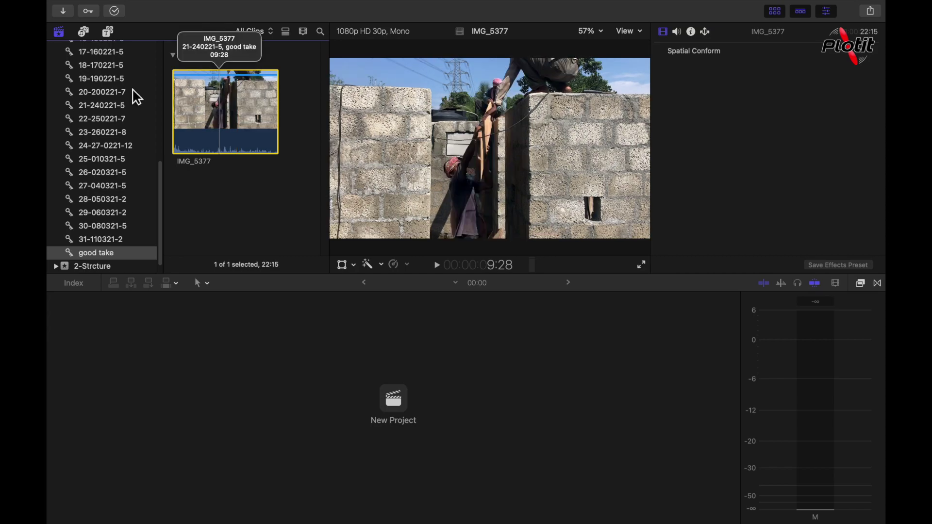
pyautogui.press('super+k')
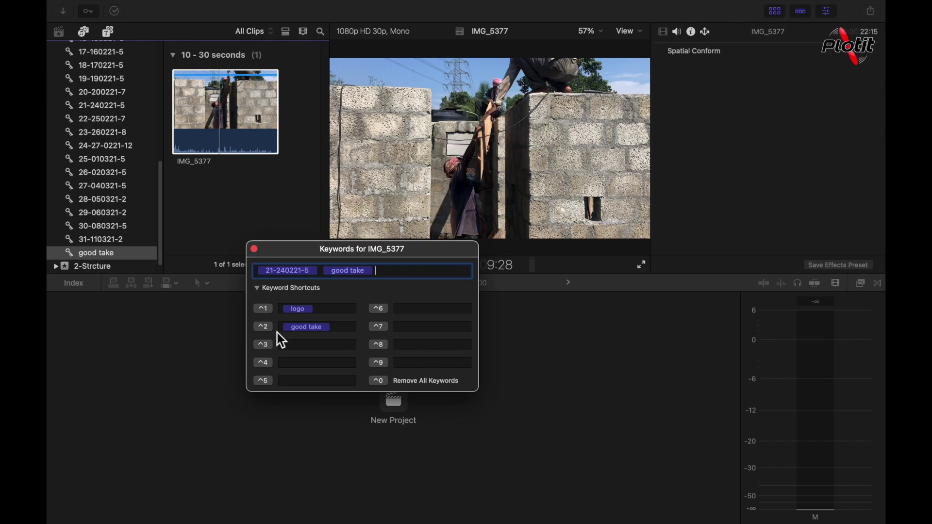
pyautogui.click(254, 249)
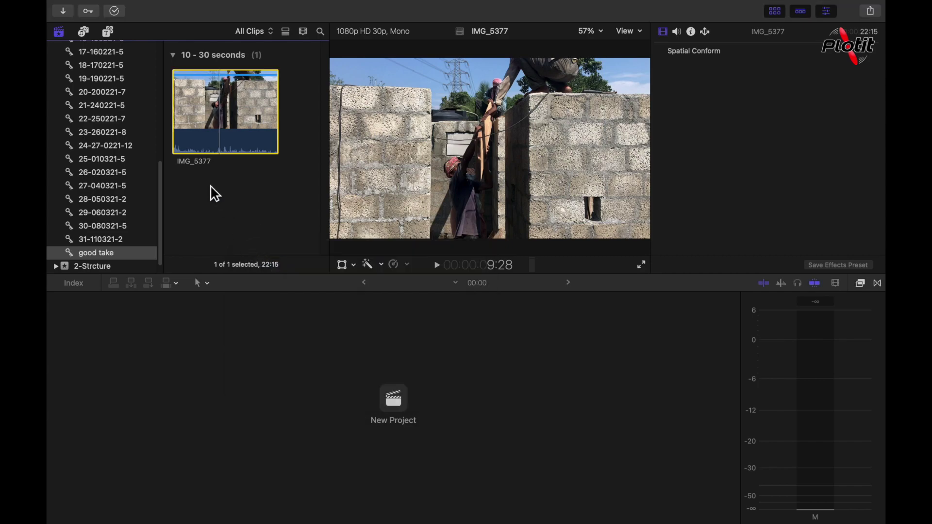
# - Return to all clips of the 1-Foundation event
pyautogui.scroll(10, 119, 77)
pyautogui.scroll(-5, 123, 97)
pyautogui.scroll(5, 128, 102)
pyautogui.scroll(-8, 129, 102)
pyautogui.scroll(8, 135, 99)
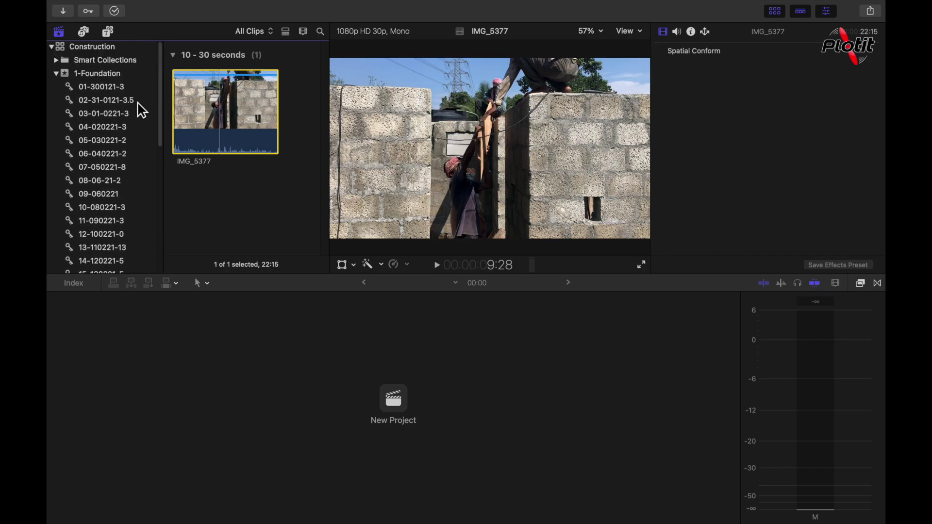
pyautogui.click(111, 75)
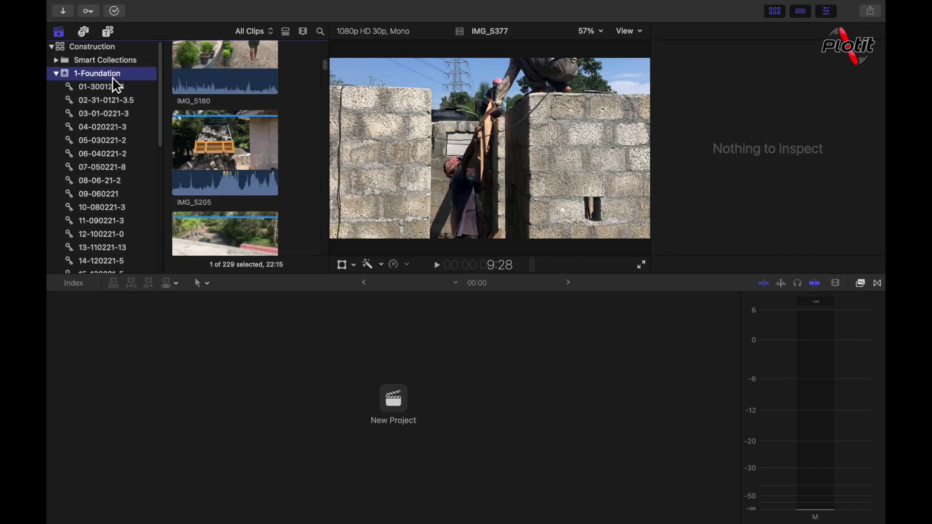
# - Select clip IMG_5208 and drag it onto the good take collection
pyautogui.click(235, 243)
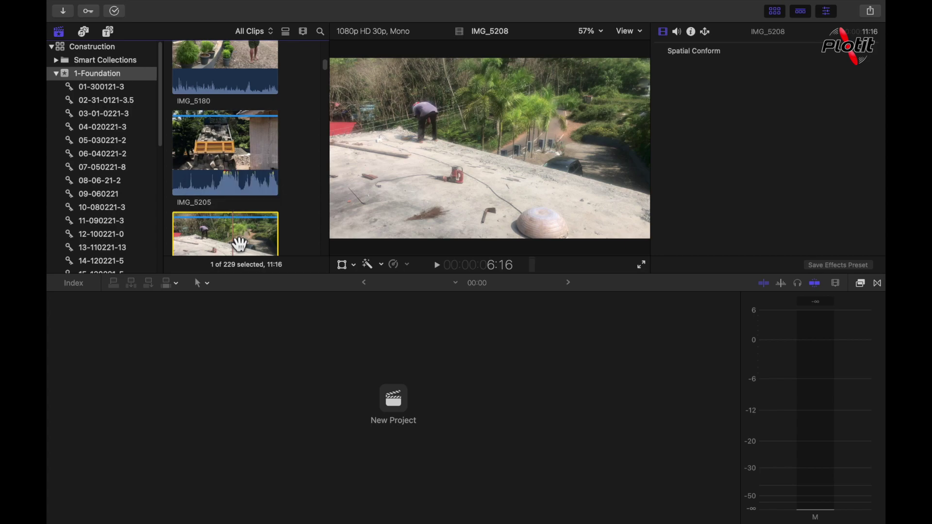
pyautogui.scroll(-3, 170, 118)
pyautogui.scroll(-2, 164, 130)
pyautogui.moveTo(162, 125); pyautogui.dragTo(158, 241)
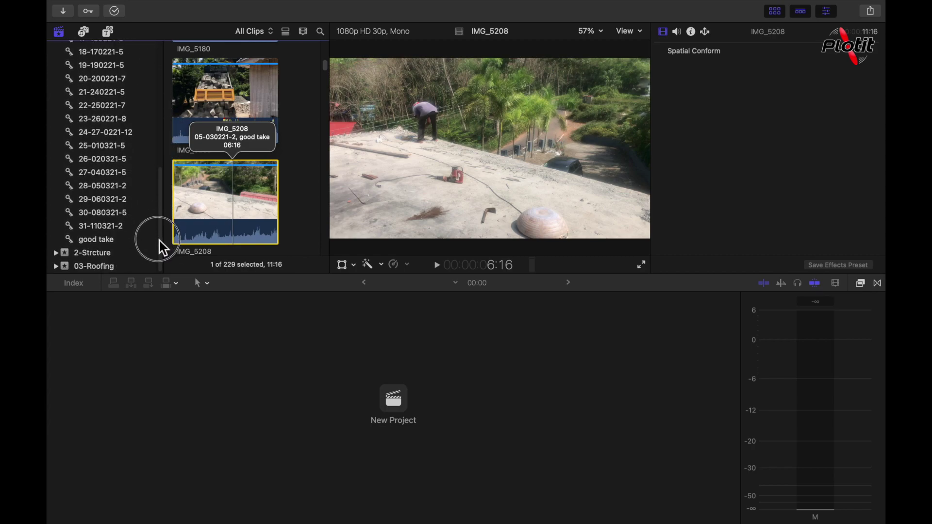
# - Check the good take collection and IMG_5208's keywords in the Keywords window
pyautogui.click(114, 243)
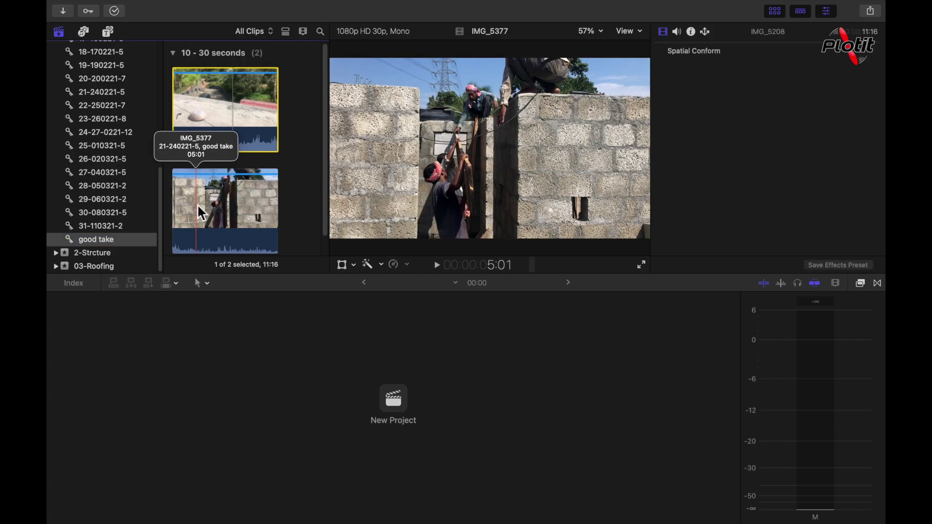
pyautogui.press('super+k')
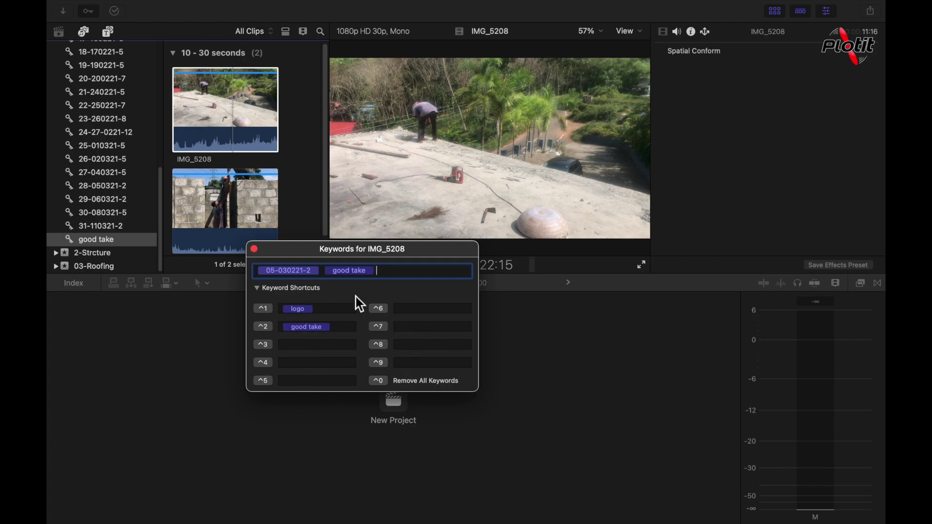
pyautogui.click(327, 345)
pyautogui.click(409, 270)
pyautogui.click(407, 311)
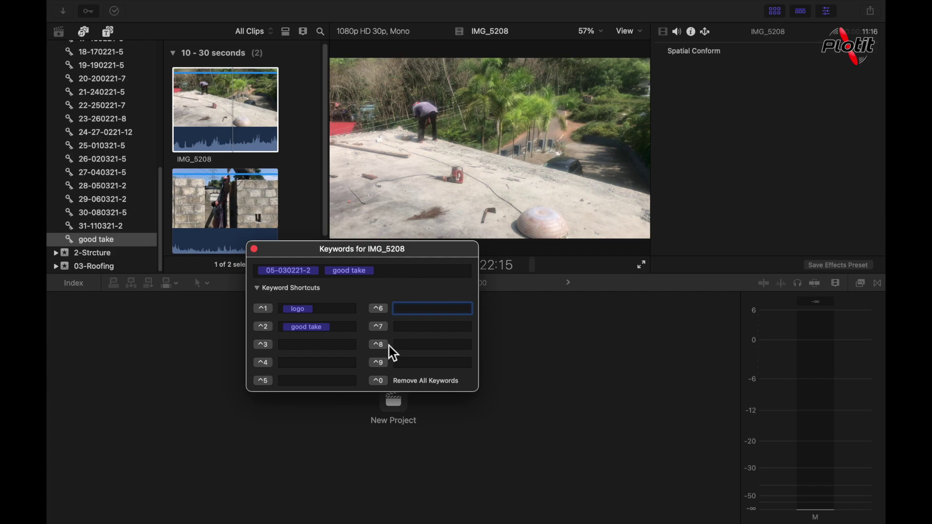
pyautogui.click(253, 249)
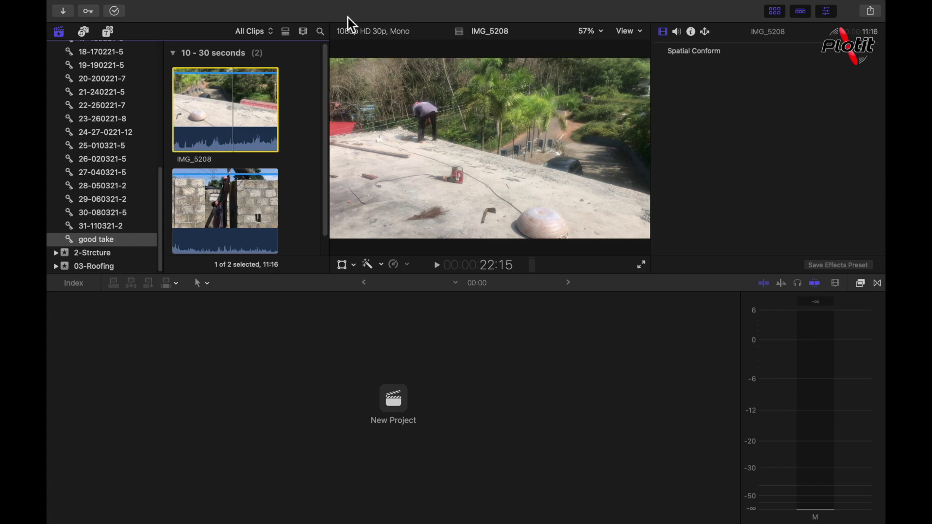
# - Add clip IMG_5456 from 1-Foundation to the good take collection
pyautogui.click(118, 242)
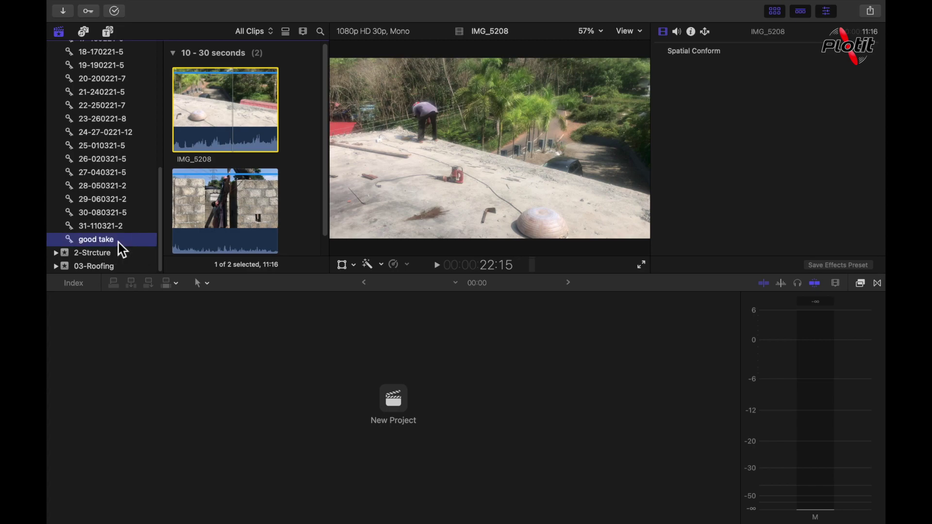
pyautogui.scroll(10, 146, 115)
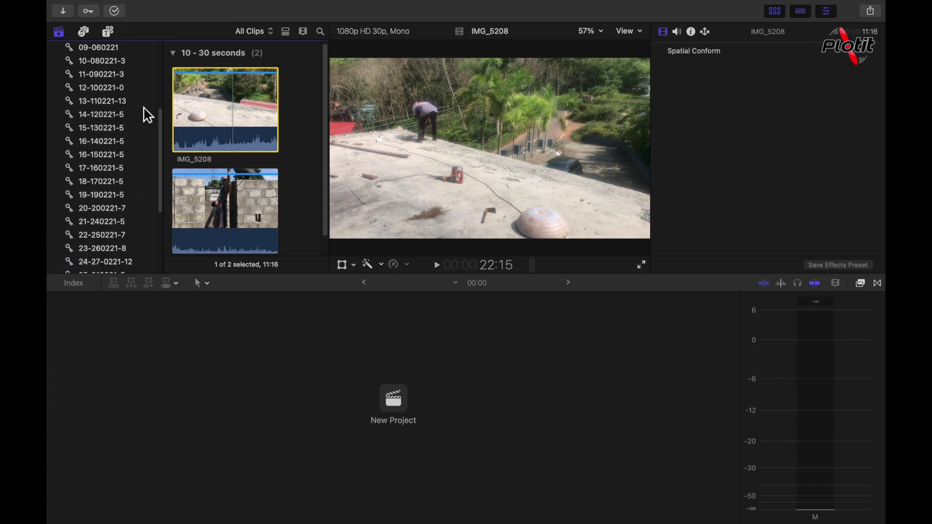
pyautogui.scroll(5, 150, 105)
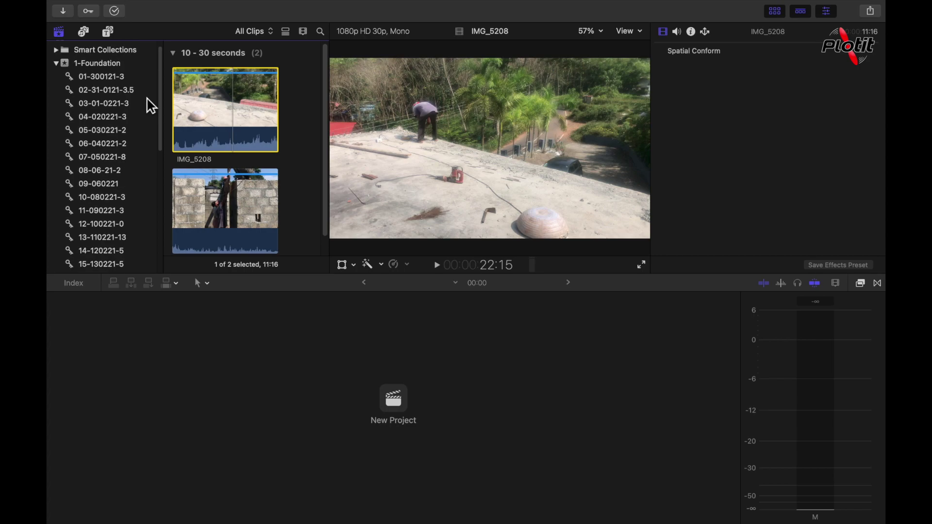
pyautogui.click(110, 66)
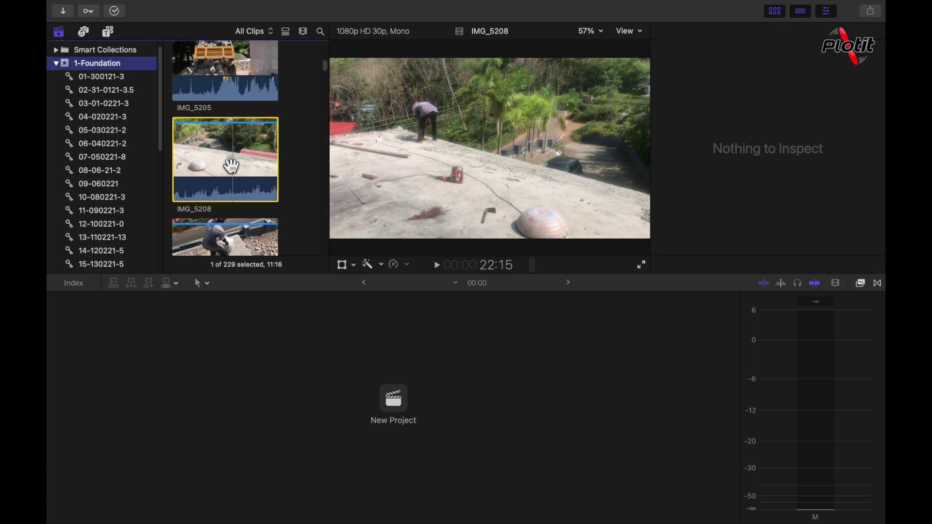
pyautogui.scroll(-3, 240, 206)
pyautogui.scroll(3, 240, 207)
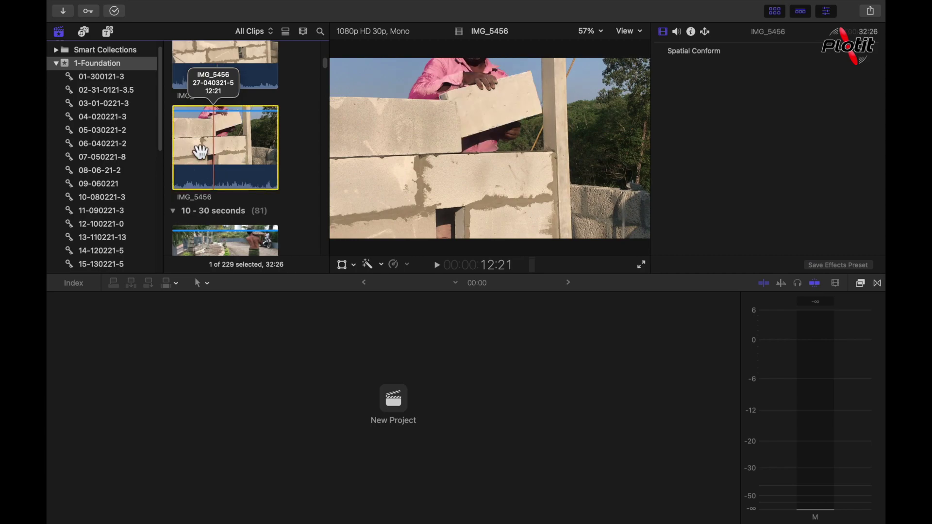
pyautogui.moveTo(161, 119); pyautogui.dragTo(166, 241)
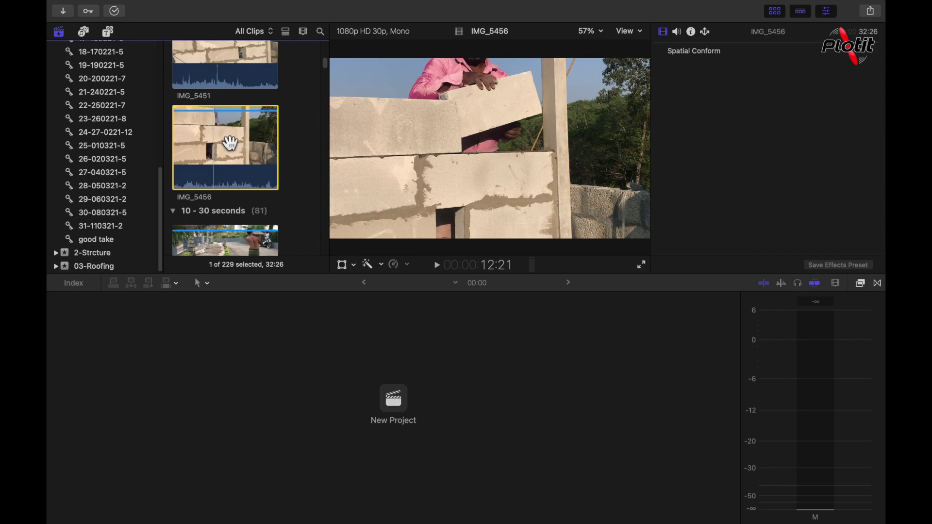
pyautogui.moveTo(216, 136); pyautogui.dragTo(140, 247)
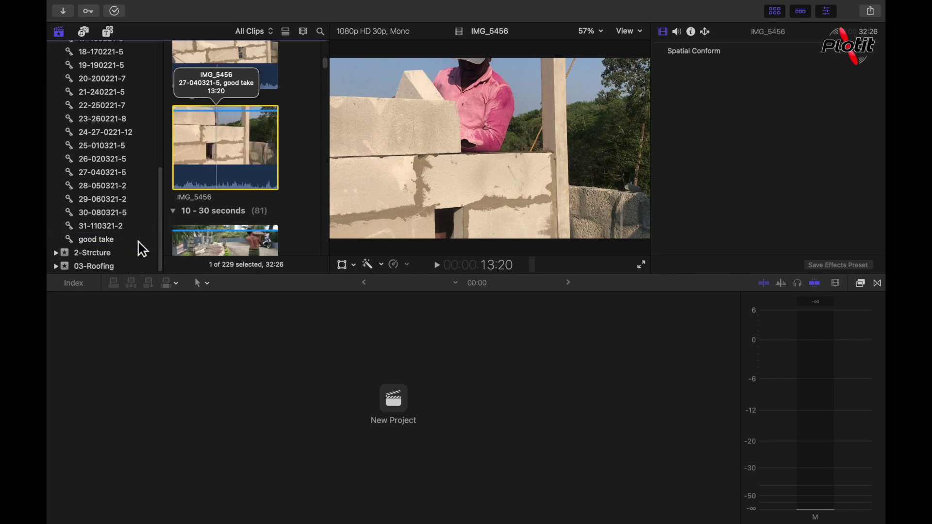
# - Browse the three good take clips and deselect them
pyautogui.click(110, 245)
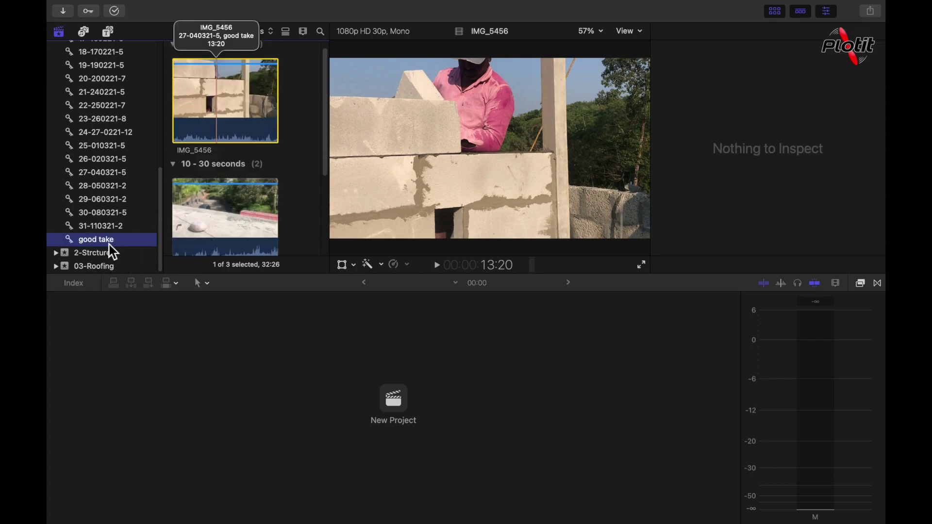
pyautogui.scroll(-3, 257, 185)
pyautogui.scroll(3, 257, 194)
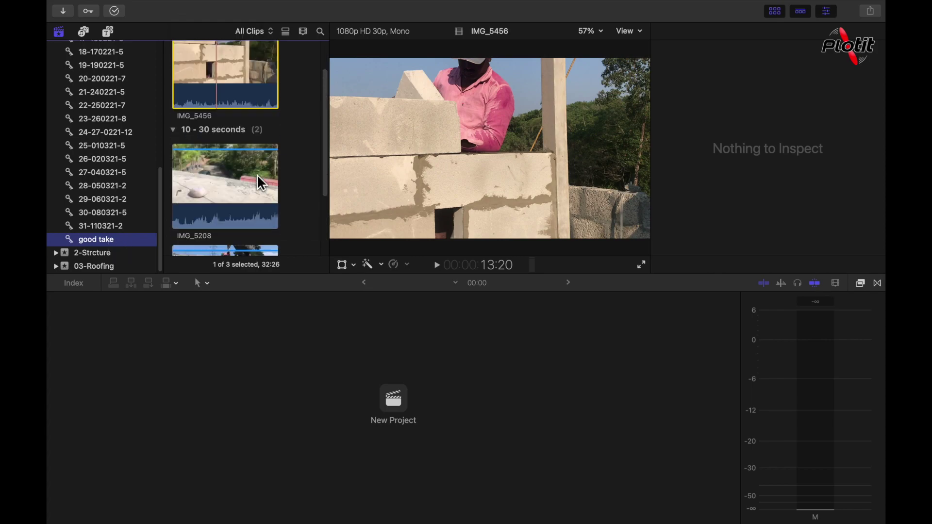
pyautogui.click(304, 237)
pyautogui.scroll(-1, 301, 233)
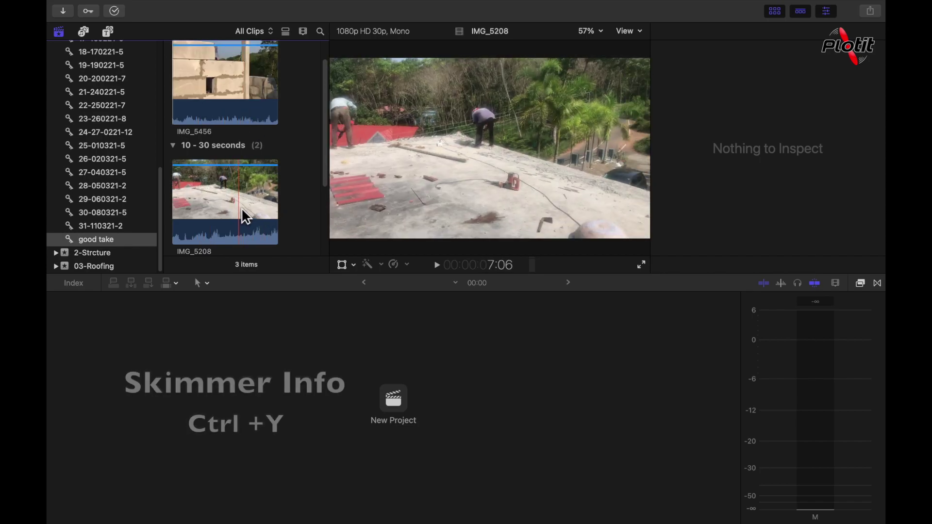
# - Toggle Skimmer Info with Control+Y, leaving it on to show clip names and keywords
pyautogui.hotkey('ctrl', 'y')
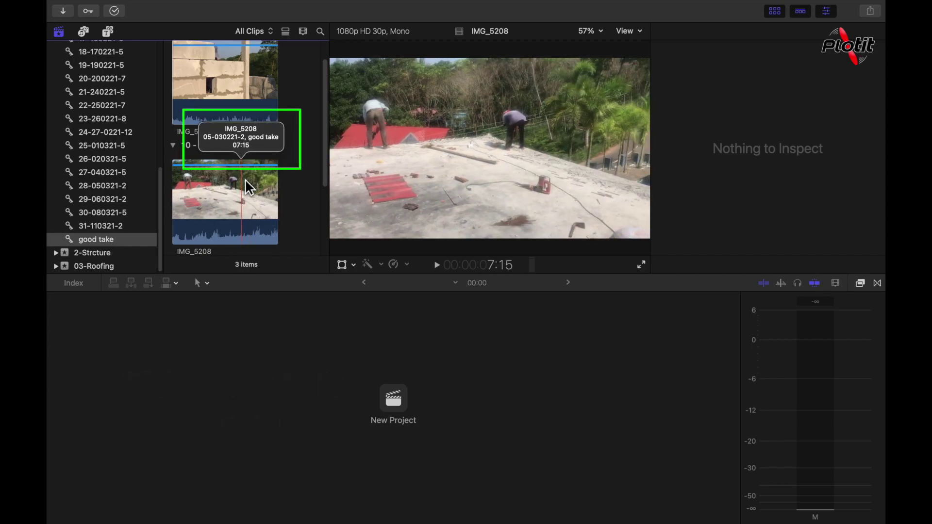
pyautogui.hotkey('ctrl', 'y')
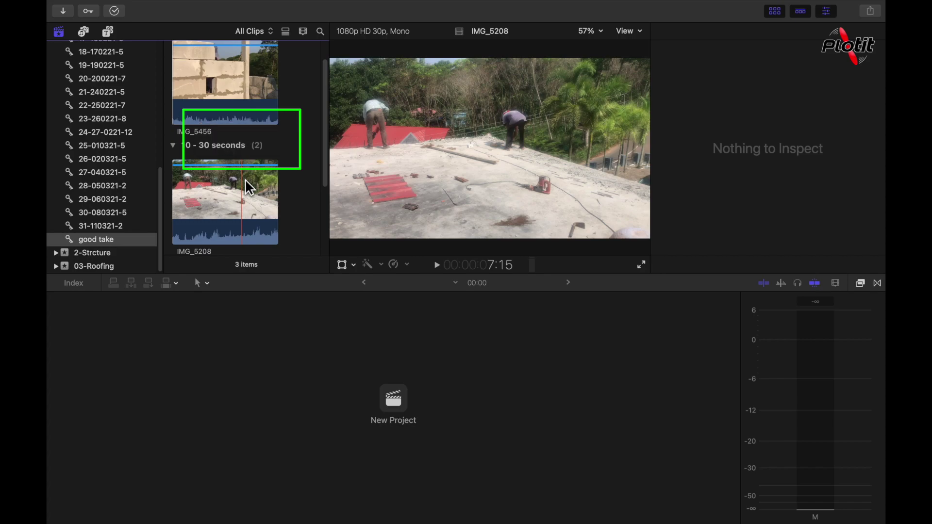
pyautogui.hotkey('ctrl', 'y')
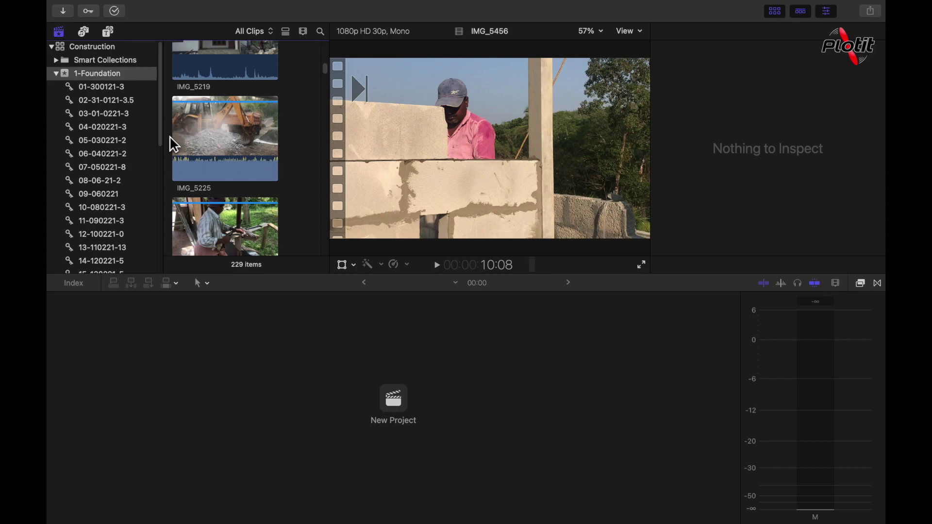
# - Select clip IMG_5456 in the good take collection and open the Mark menu
pyautogui.moveTo(167, 128); pyautogui.dragTo(178, 183)
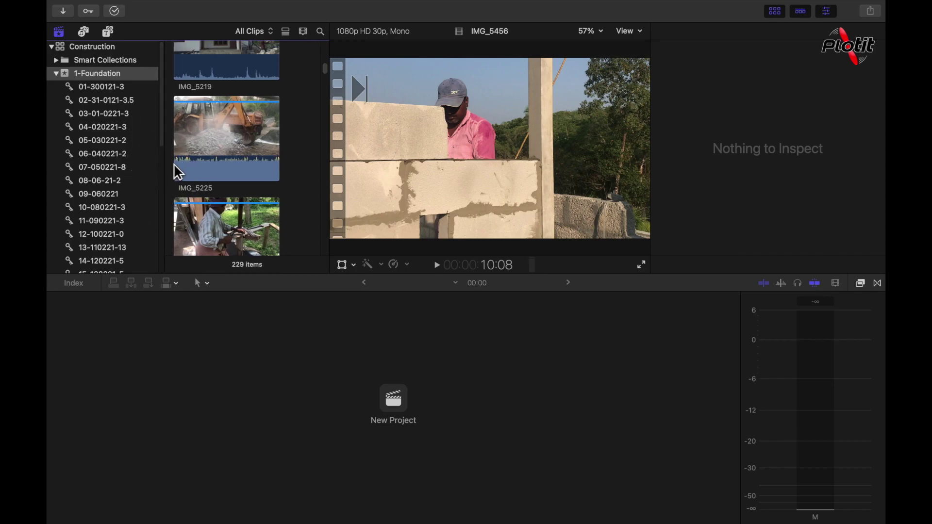
pyautogui.moveTo(167, 109); pyautogui.dragTo(169, 251)
pyautogui.click(116, 240)
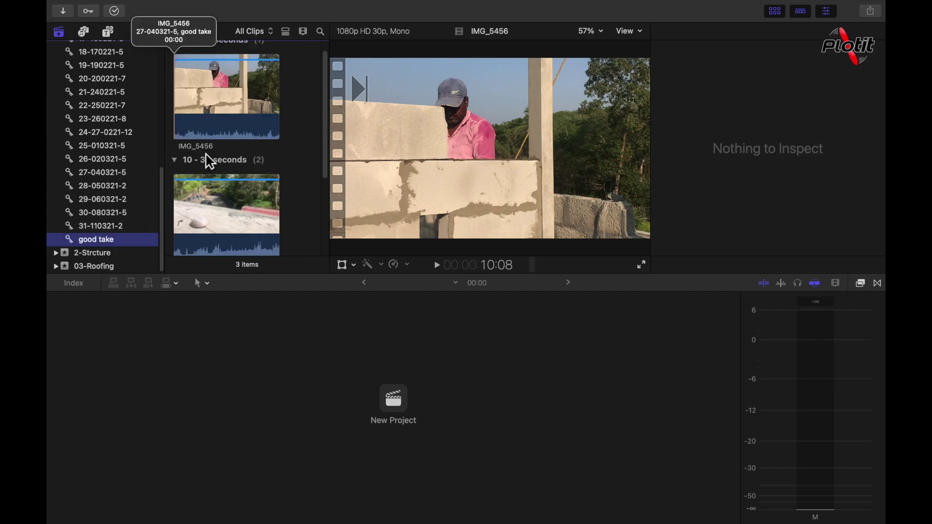
pyautogui.scroll(-5, 235, 159)
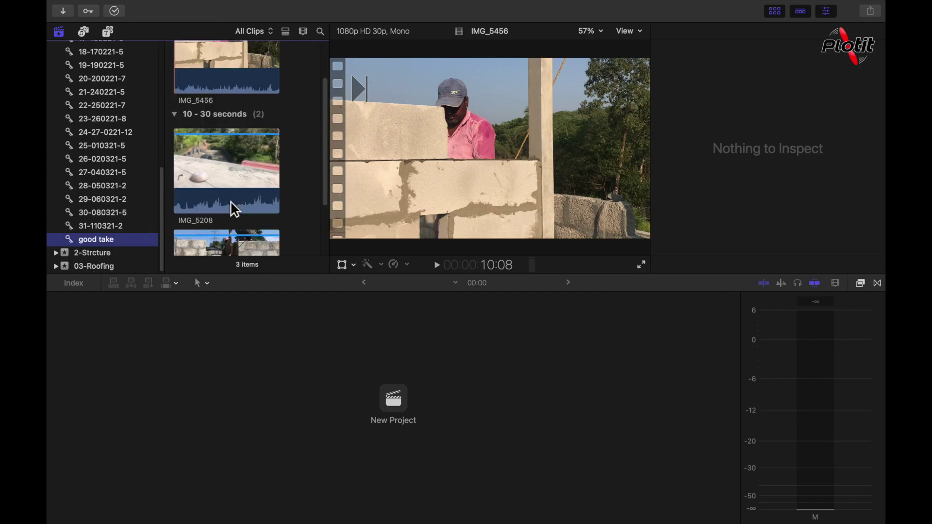
pyautogui.scroll(5, 237, 228)
pyautogui.click(243, 85)
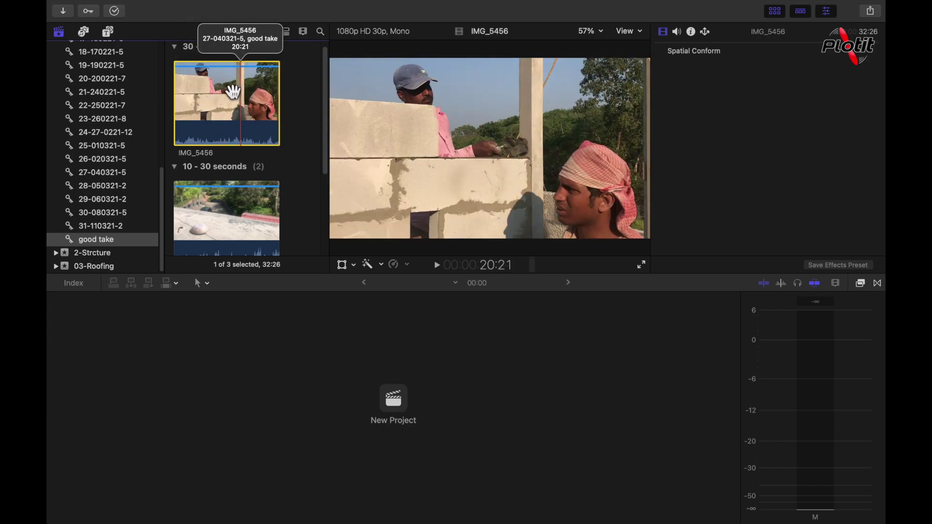
pyautogui.moveTo(235, 6)
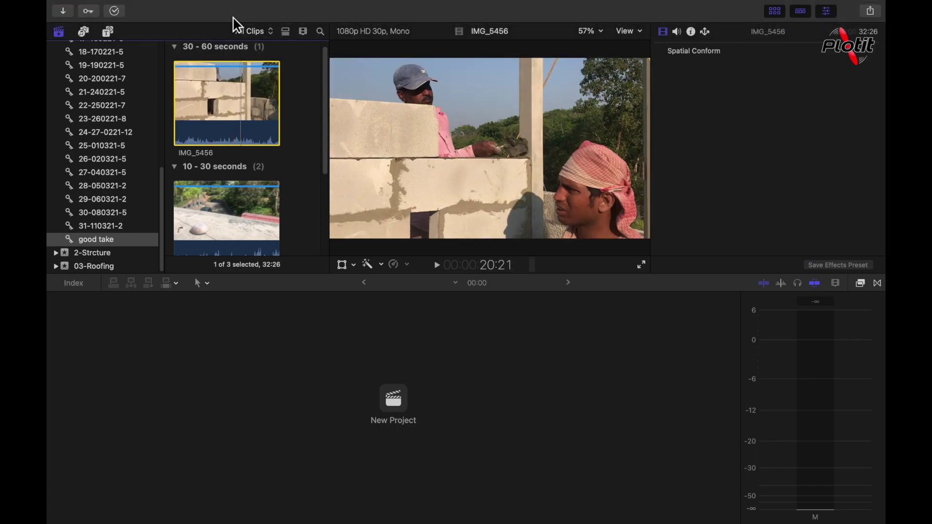
pyautogui.click(226, 7)
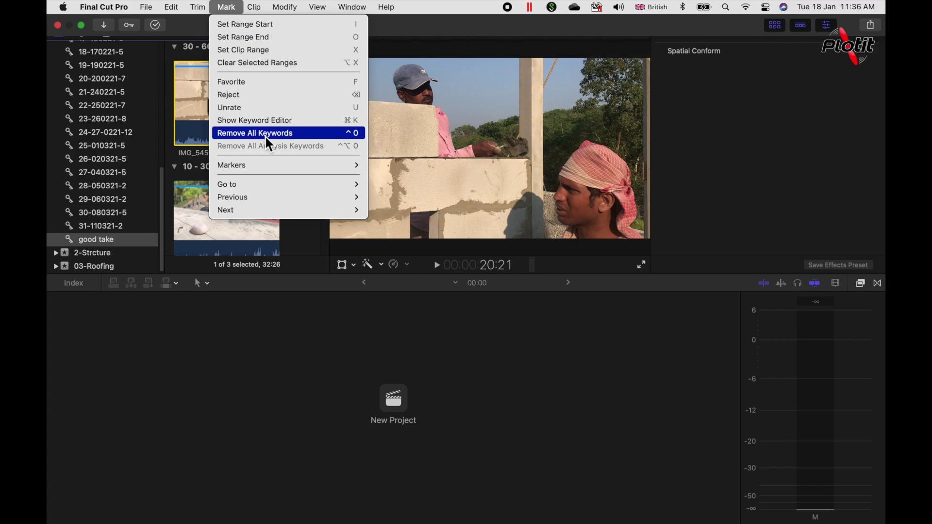
# - Remove all keywords from IMG_5456 and confirm good take now holds two clips
pyautogui.click(301, 135)
pyautogui.click(117, 242)
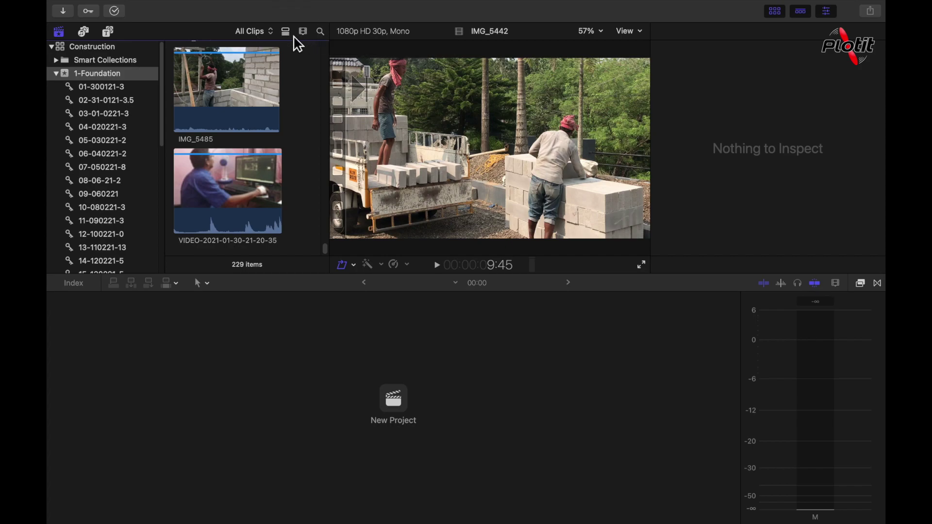
# - Switch the browser to list view and widen it to reveal more columns
pyautogui.click(294, 36)
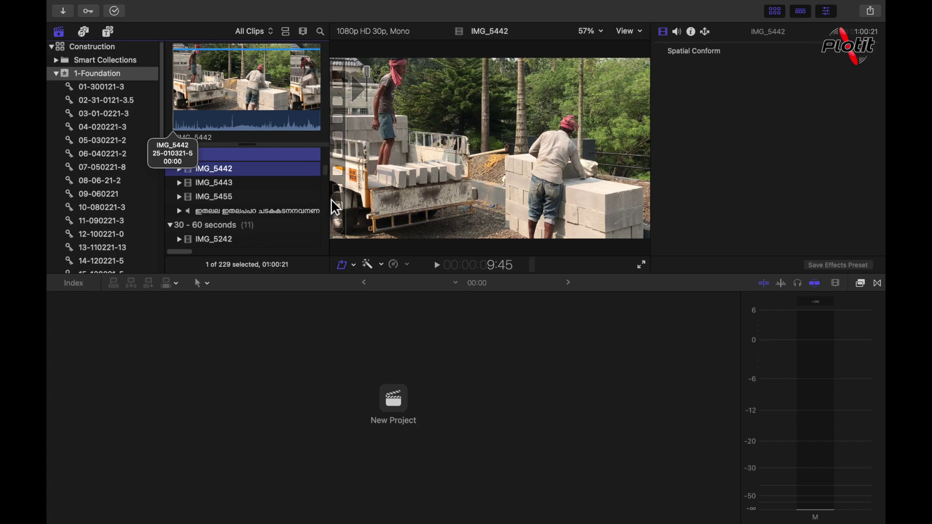
pyautogui.moveTo(335, 202); pyautogui.dragTo(507, 201)
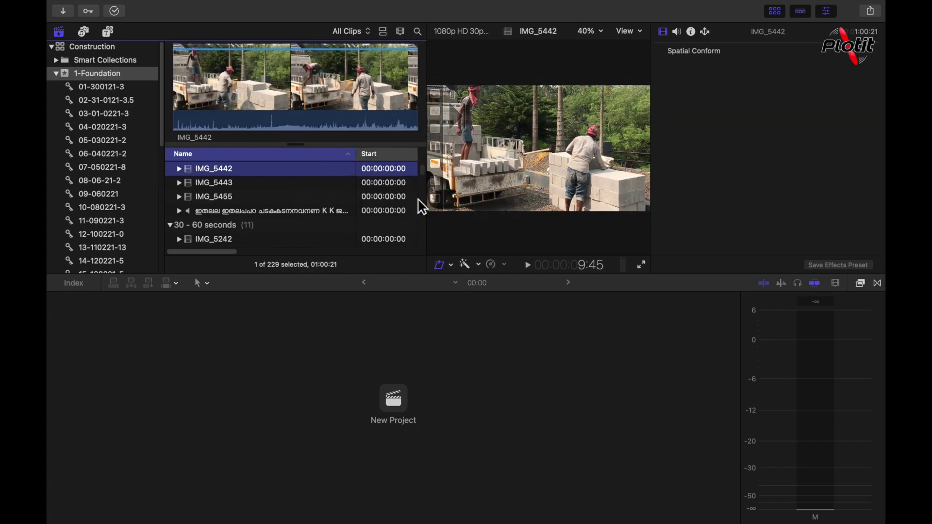
pyautogui.moveTo(224, 258); pyautogui.dragTo(354, 264)
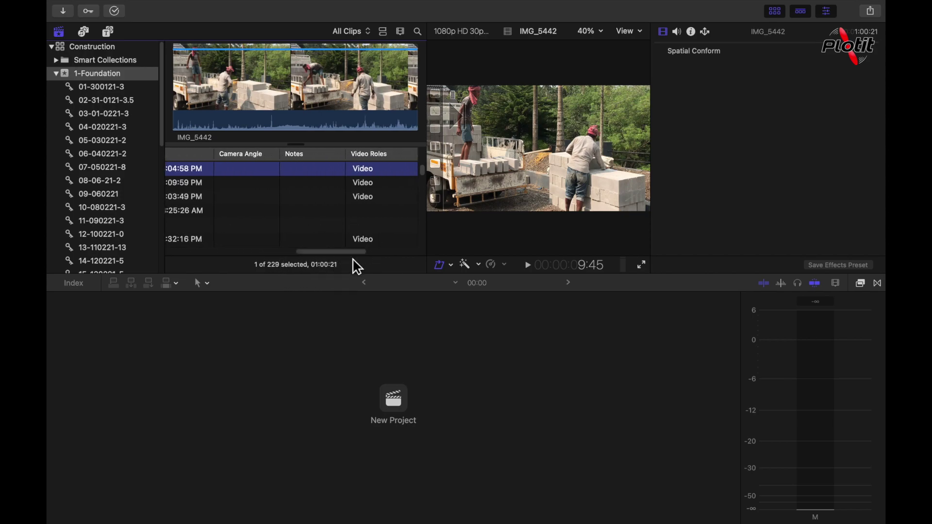
# - Select IMG_5442's Notes field, then step down through the following clips
pyautogui.click(304, 183)
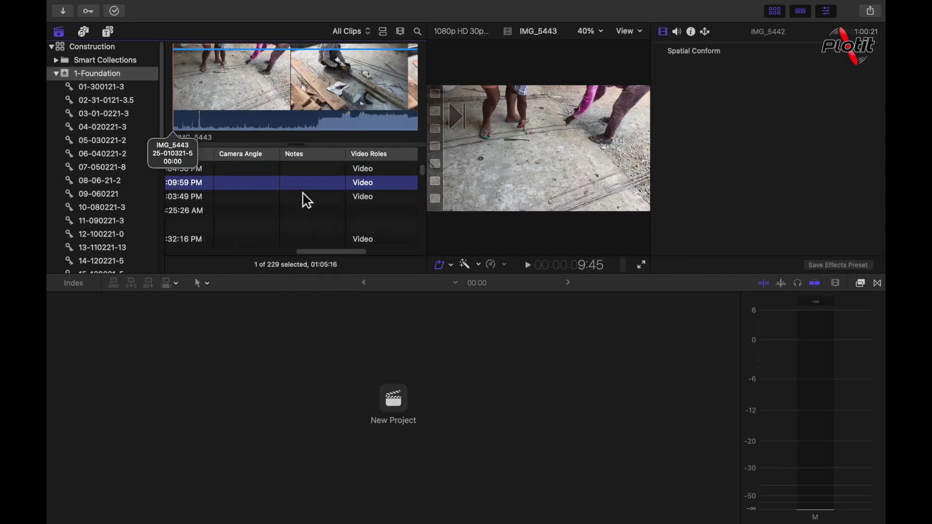
pyautogui.press('Up')
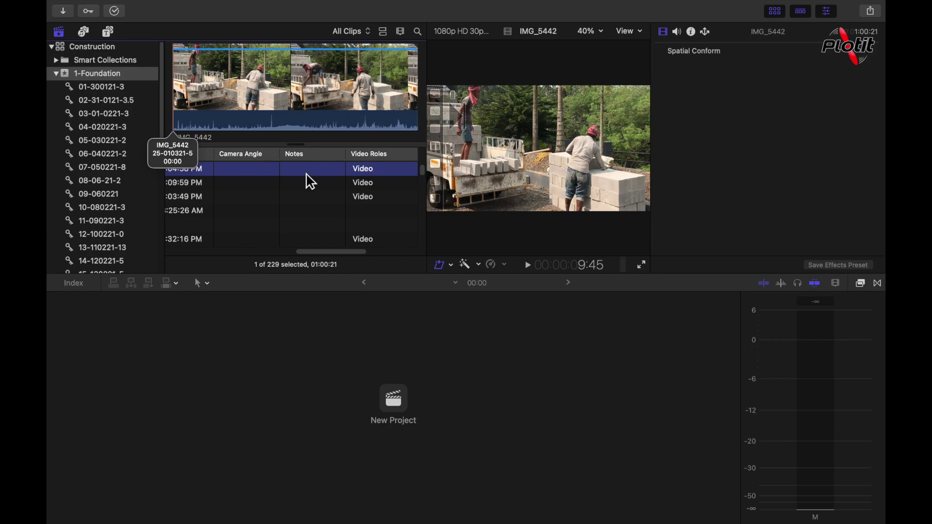
pyautogui.click(304, 170)
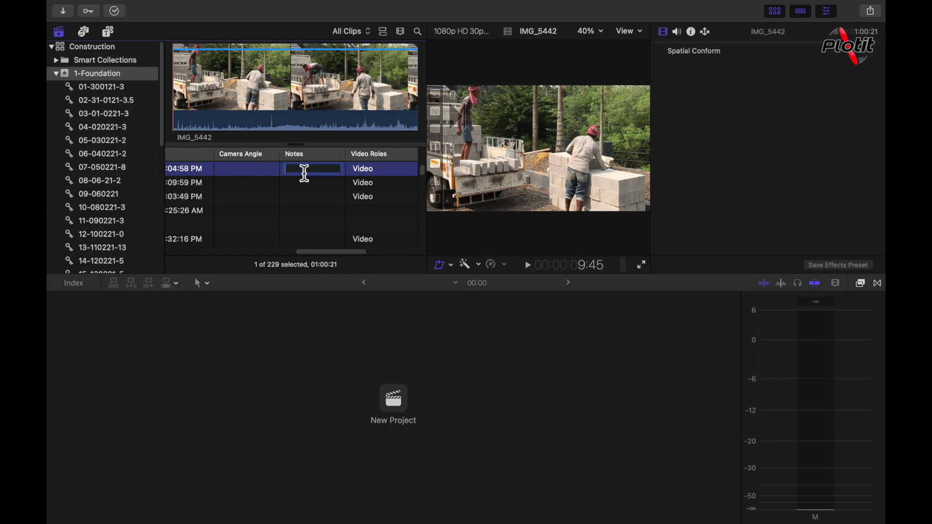
pyautogui.moveTo(328, 257); pyautogui.dragTo(183, 264)
pyautogui.press('Down')
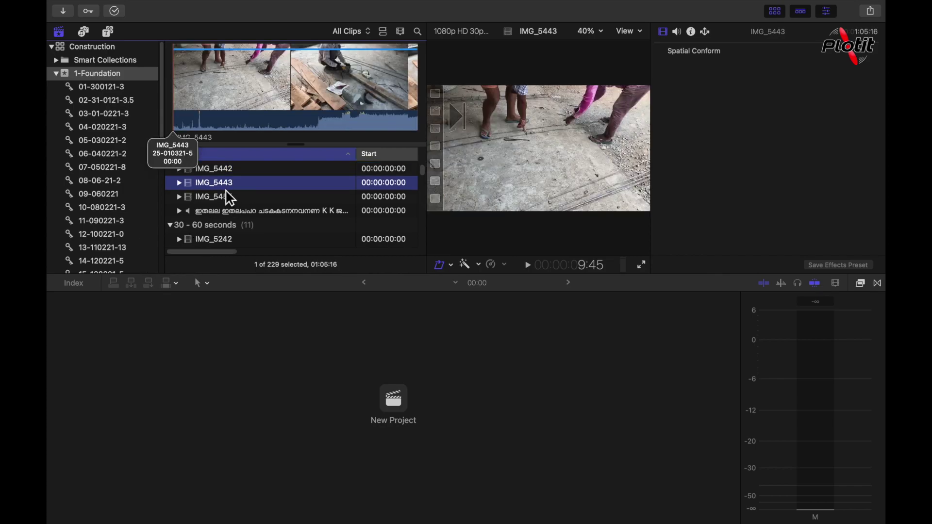
pyautogui.press('Down')
# - Enter 'Brick loading' in the Notes column for clip IMG_5441 in the 1-Foundation event list
pyautogui.scroll(-3, 230, 222)
pyautogui.click(235, 223)
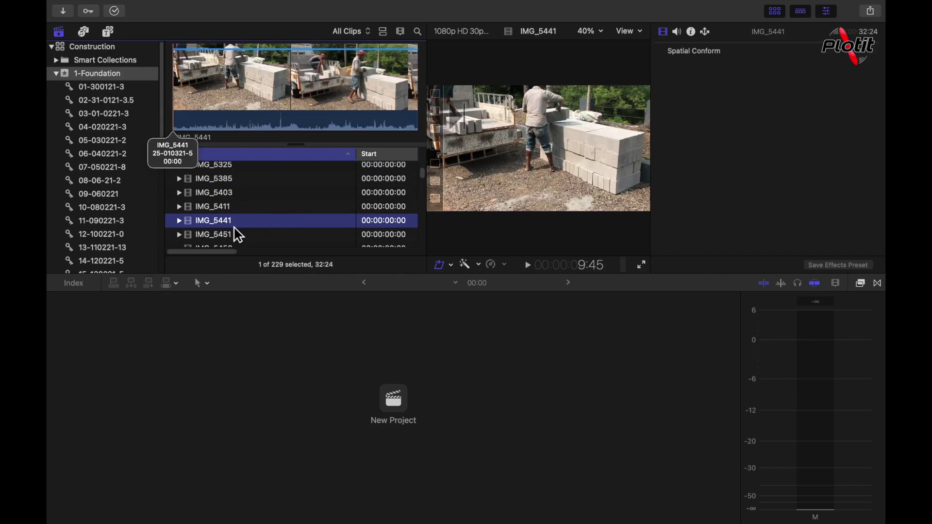
pyautogui.moveTo(209, 255); pyautogui.dragTo(346, 268)
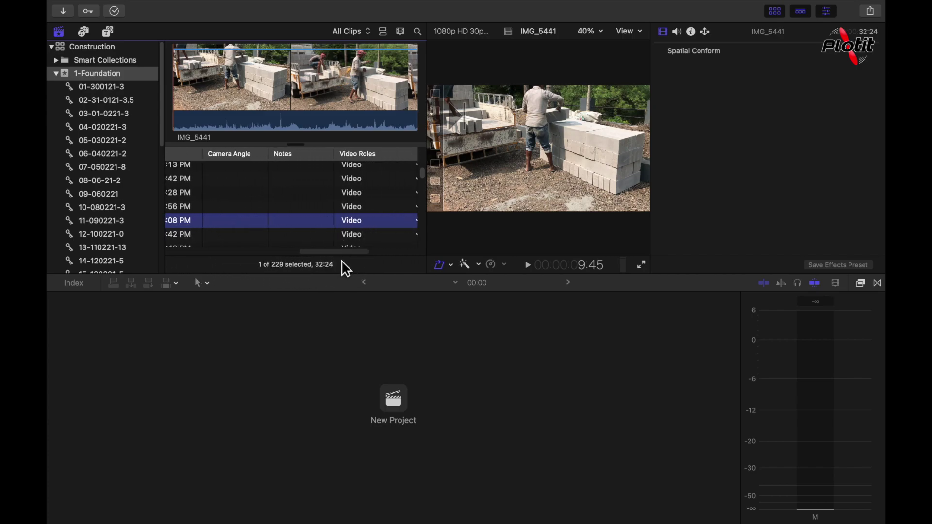
pyautogui.click(287, 223)
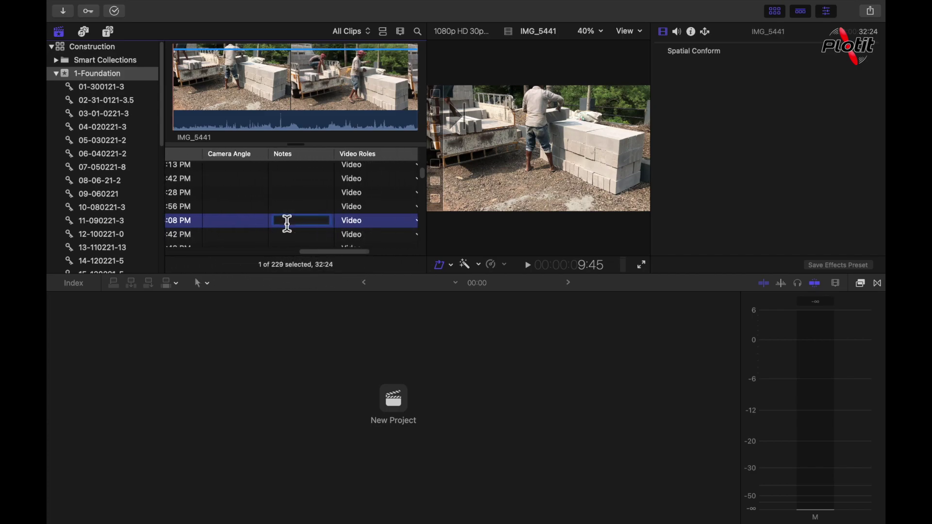
pyautogui.write('Brick loading')
pyautogui.press('Return')
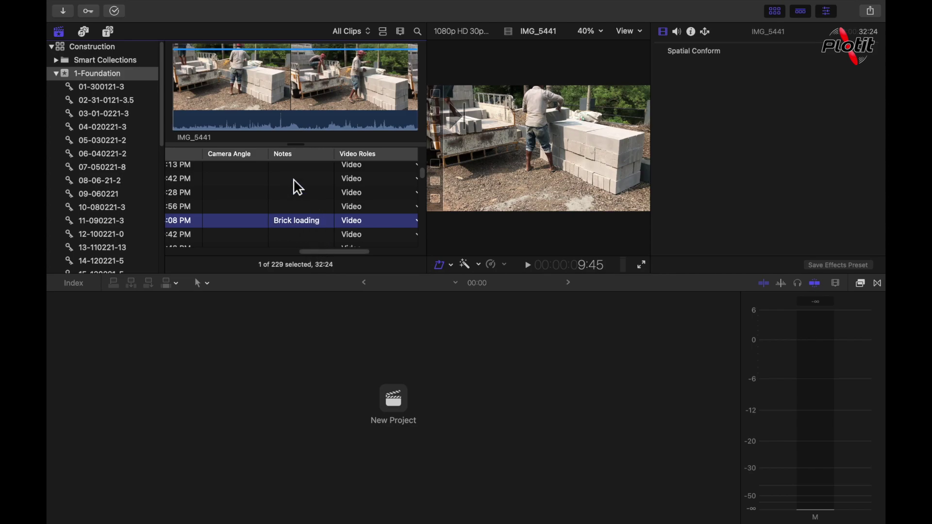
pyautogui.hscroll(-1, 327, 252)
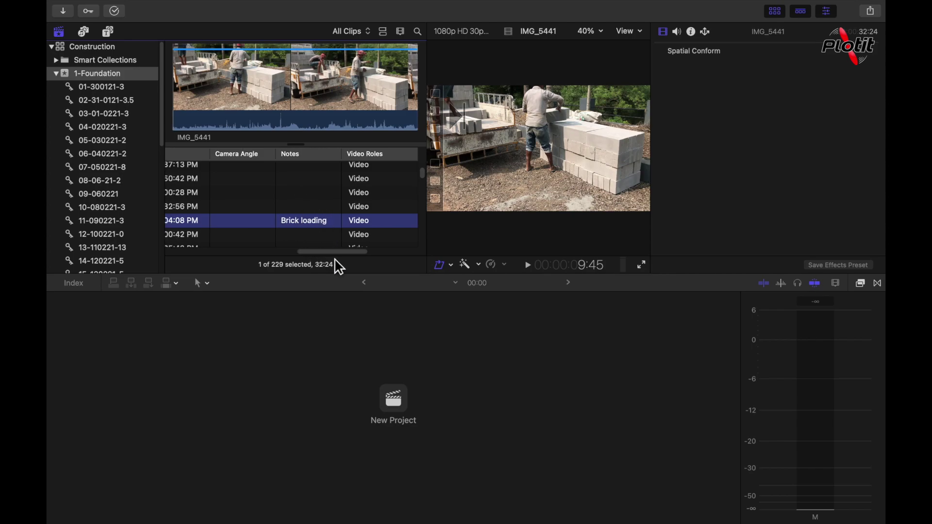
pyautogui.hscroll(-5, 349, 265)
pyautogui.moveTo(300, 257); pyautogui.dragTo(221, 257)
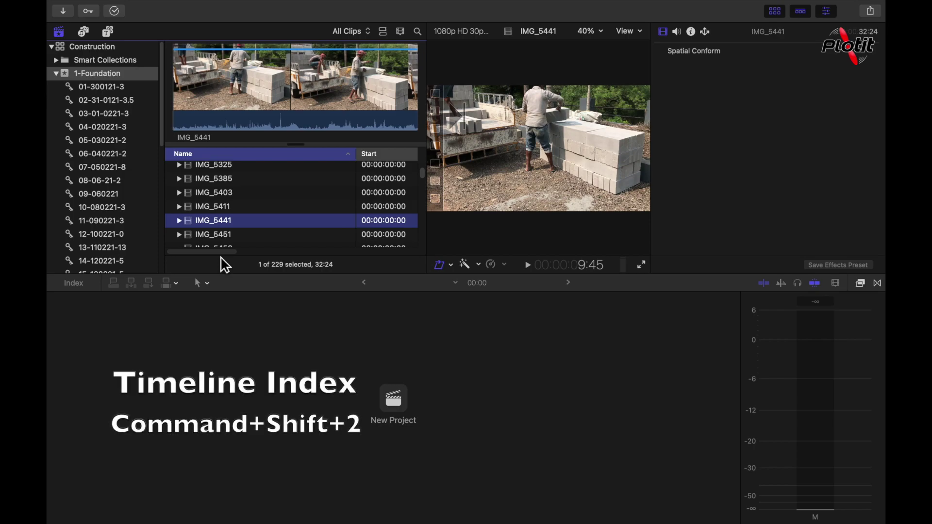
# - Show the Timeline Index with Command+Shift+2 and bring up its clip list's column options
pyautogui.press('super+shift+2')
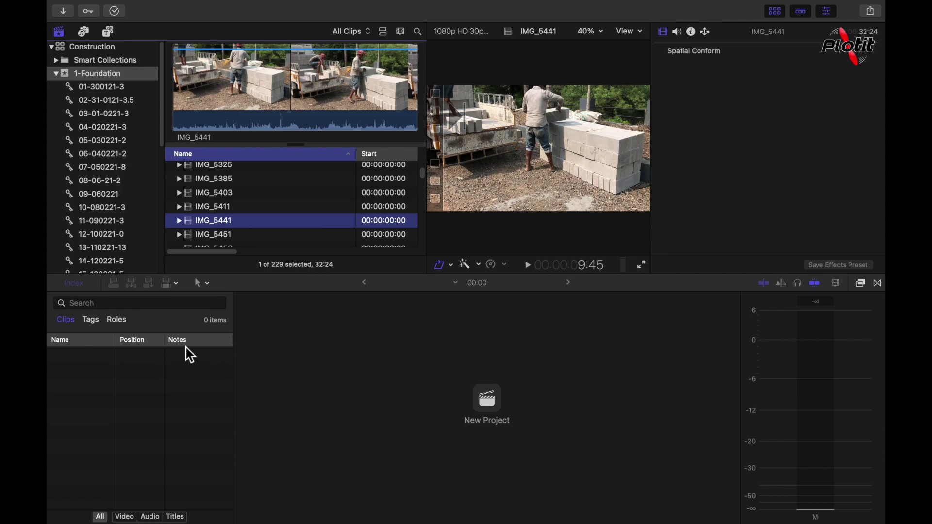
pyautogui.click(187, 367)
pyautogui.rightClick(192, 340)
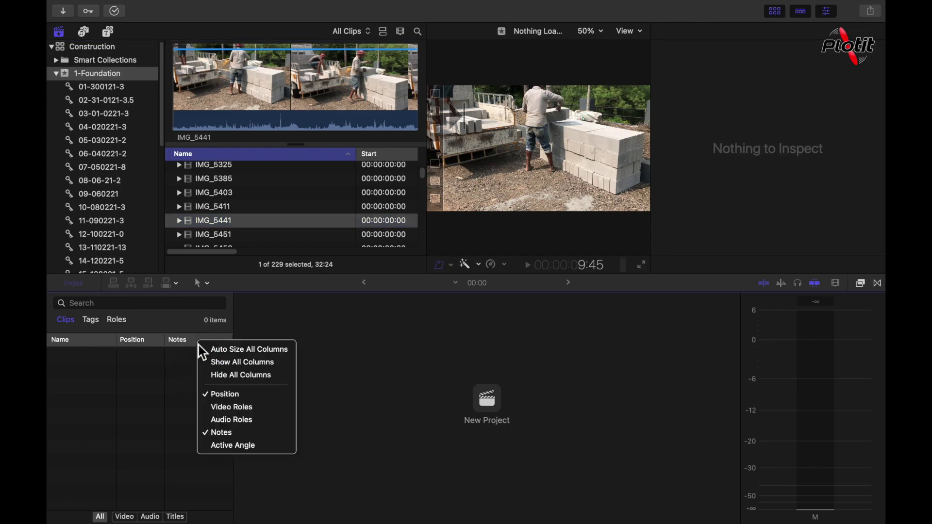